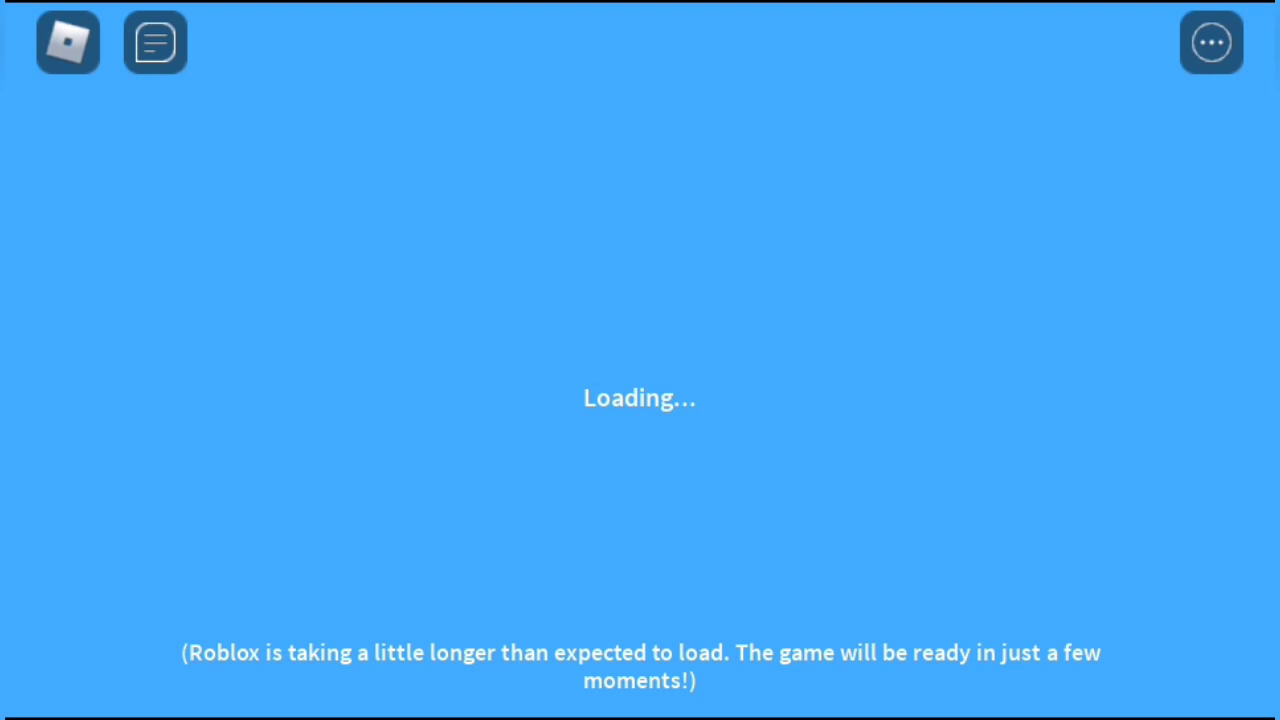
# - Open the inventory search panel from the in-game menu, then toggle chat open and closed
pyautogui.click(1212, 42)
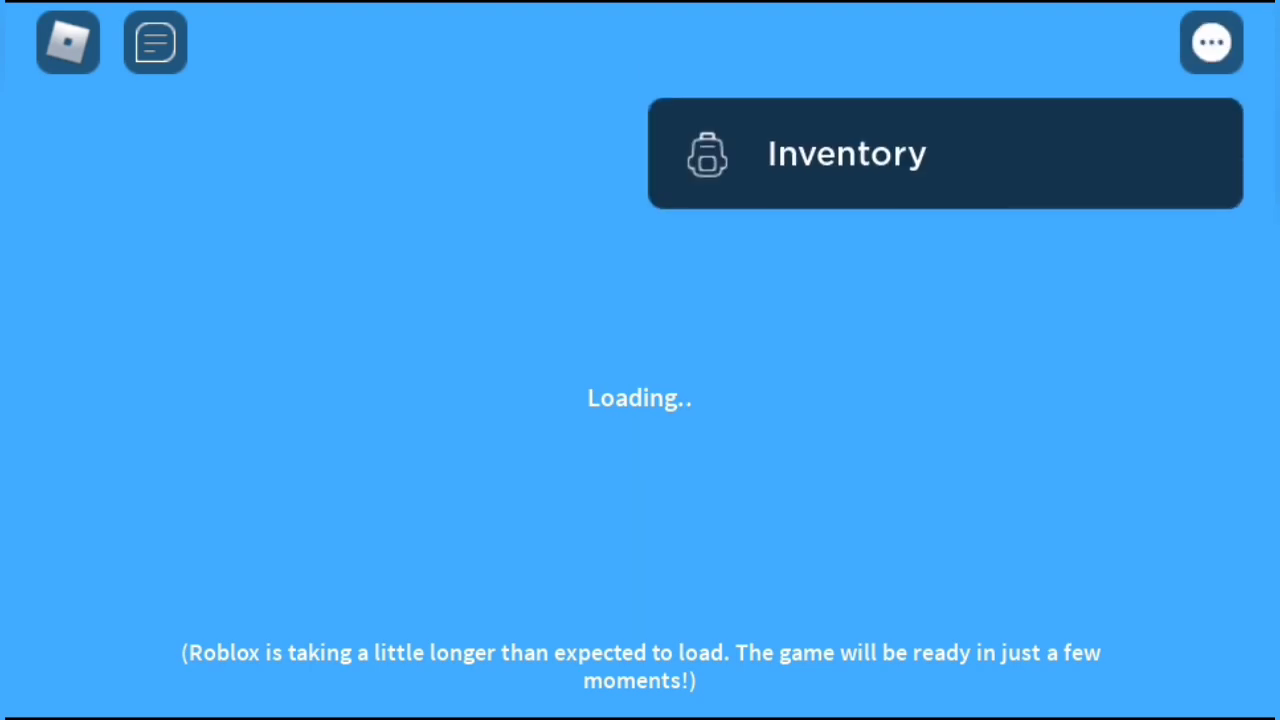
pyautogui.click(945, 153)
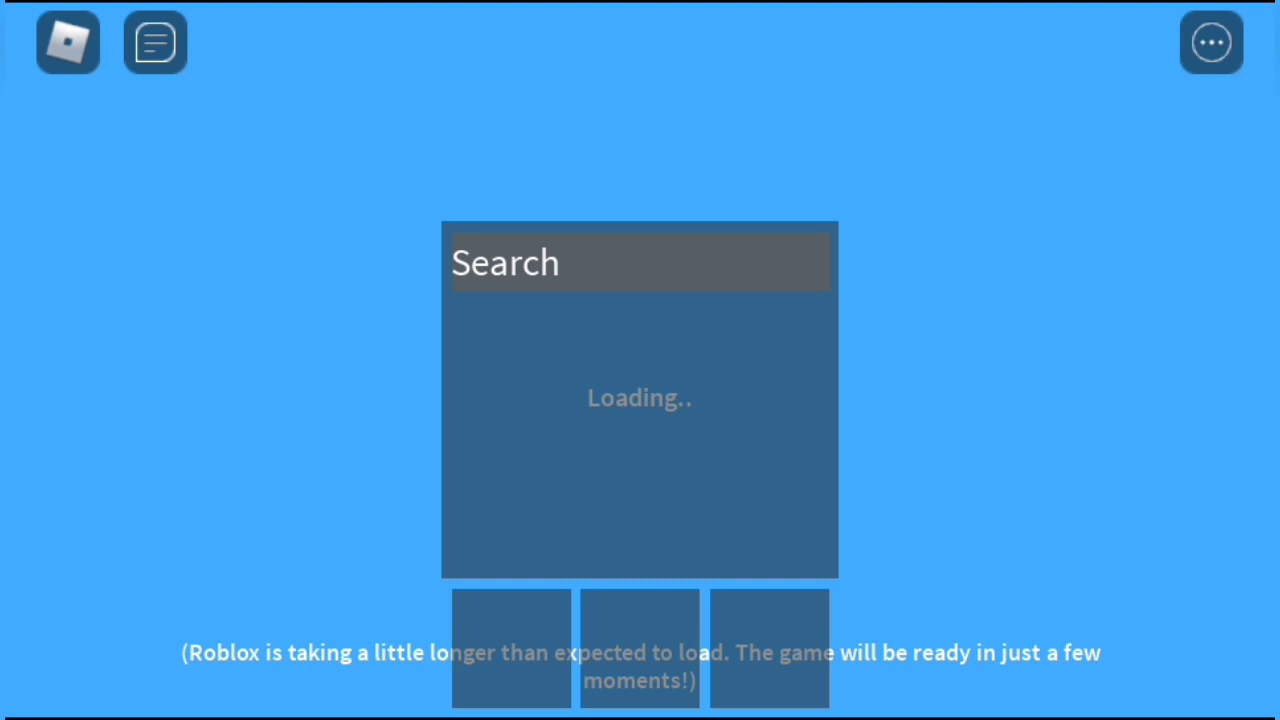
pyautogui.press('/')
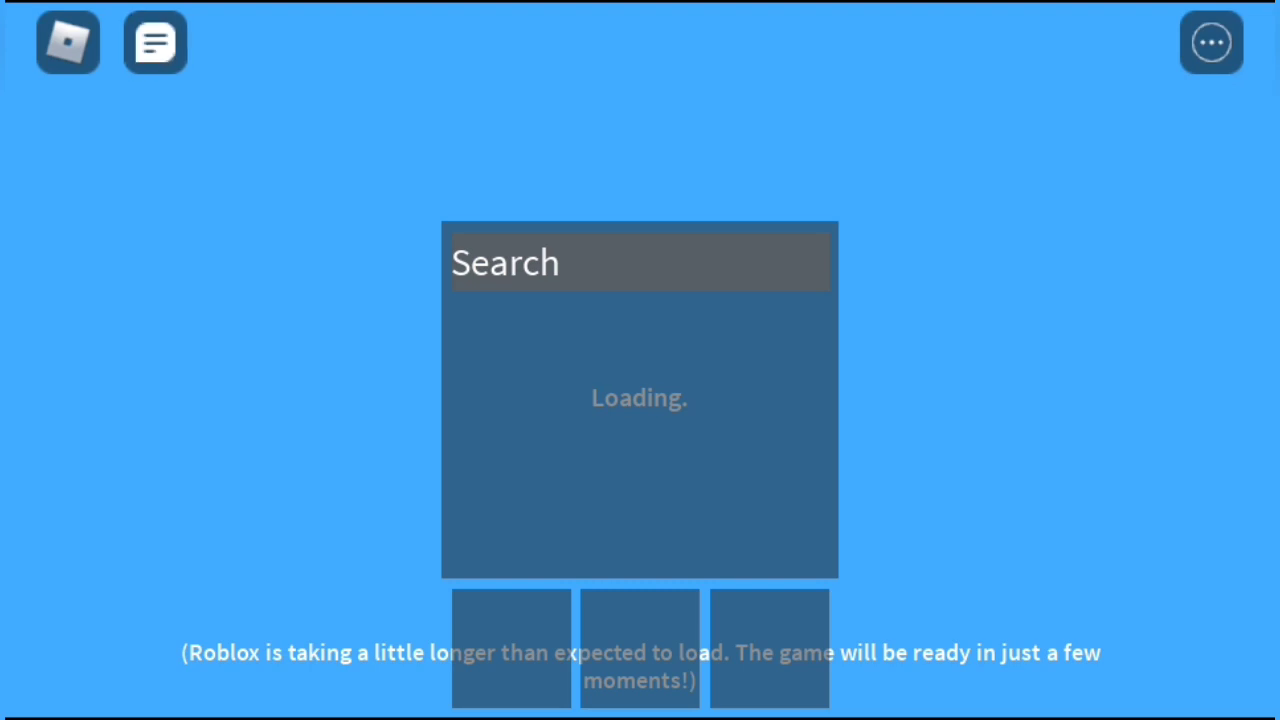
pyautogui.press('/')
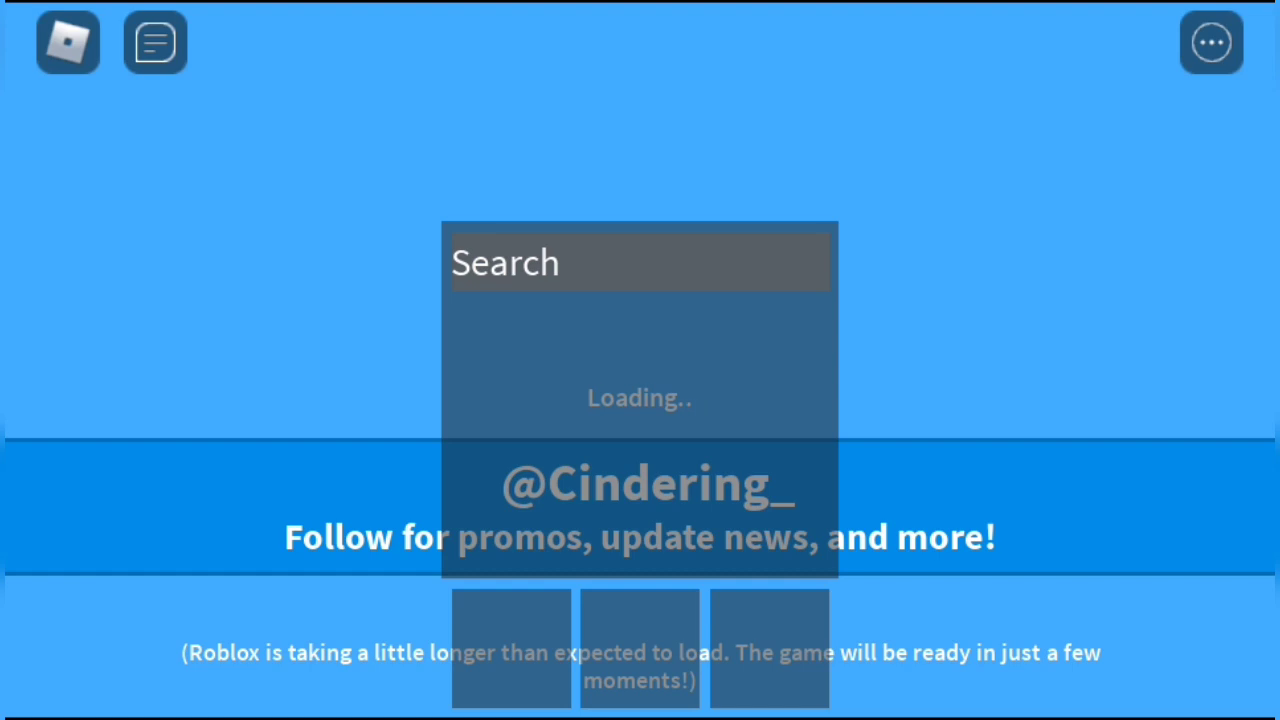
# - Reopen the '...' menu and wait for the Error Code 277 disconnect dialog
pyautogui.click(1212, 42)
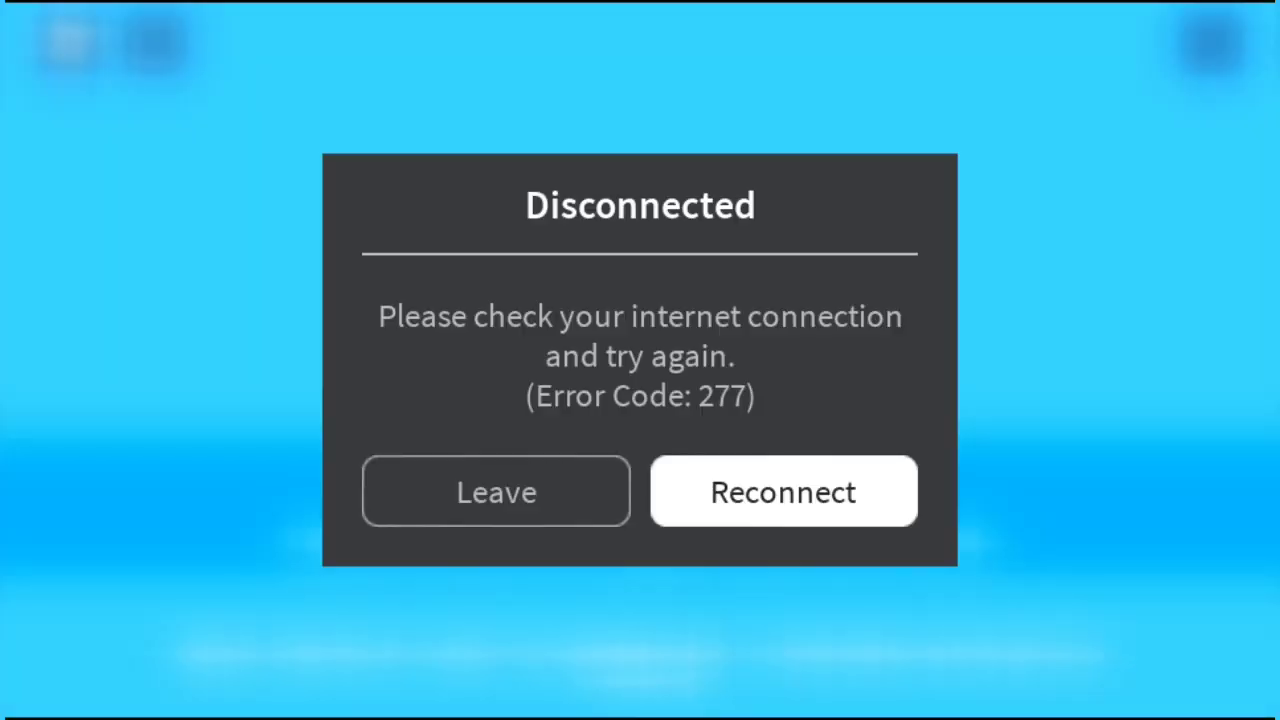
# - Press Reconnect twice, ending on the unsuccessful reconnect message with Error Code 769
pyautogui.click(783, 491)
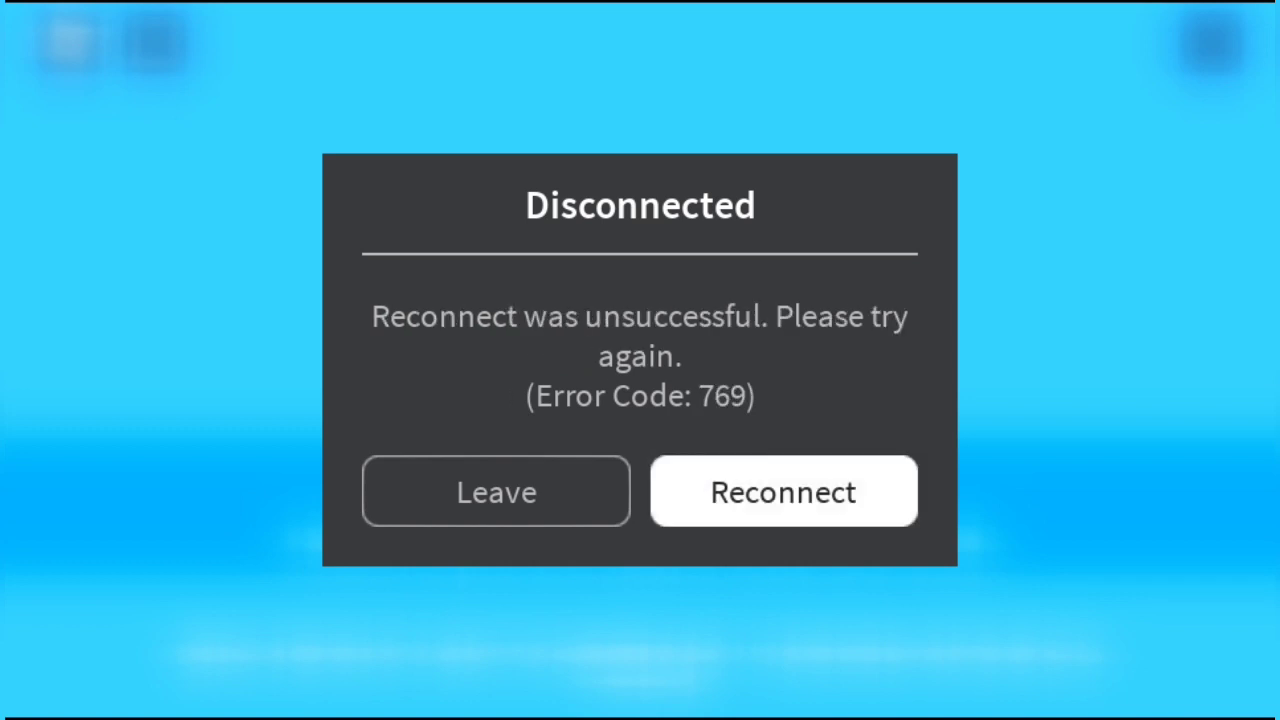
pyautogui.click(783, 491)
# - Press Reconnect once more on the Error Code 769 dialog
pyautogui.click(783, 491)
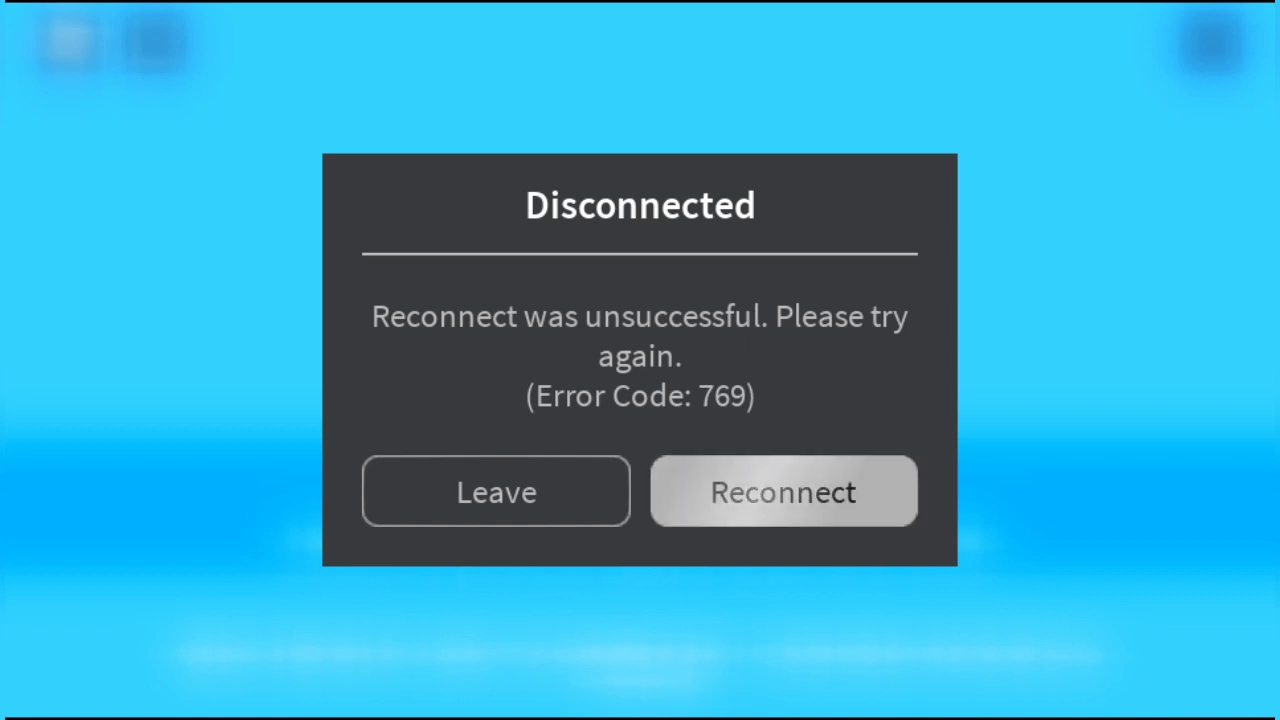